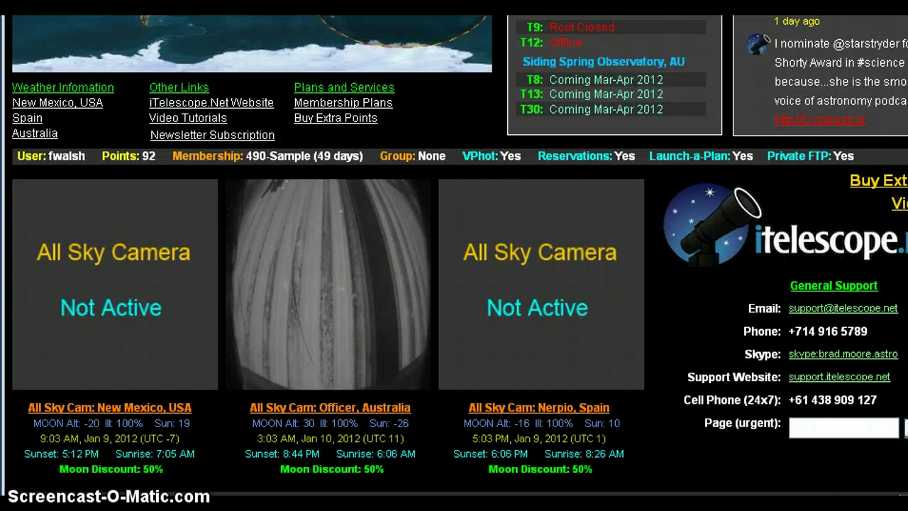
- Scroll up to show the network banner, world map and telescope status panel
scroll(454, 255, "up", 5)
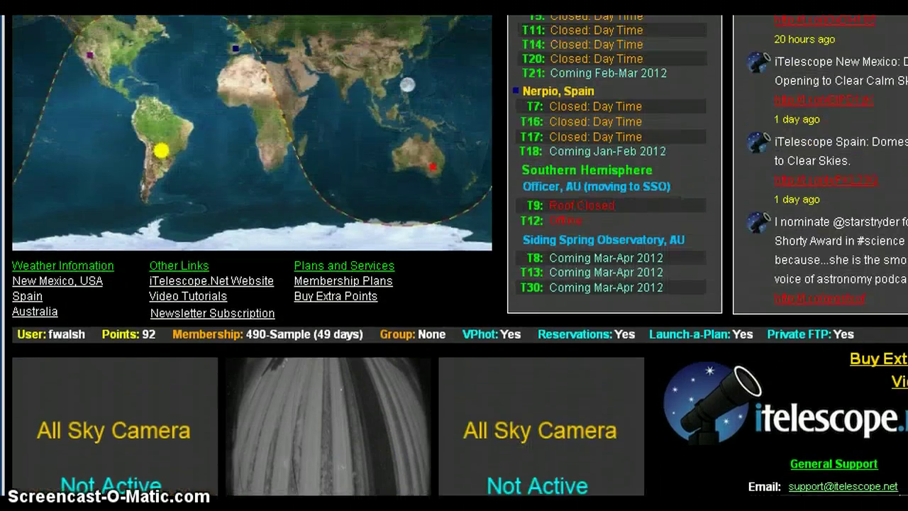
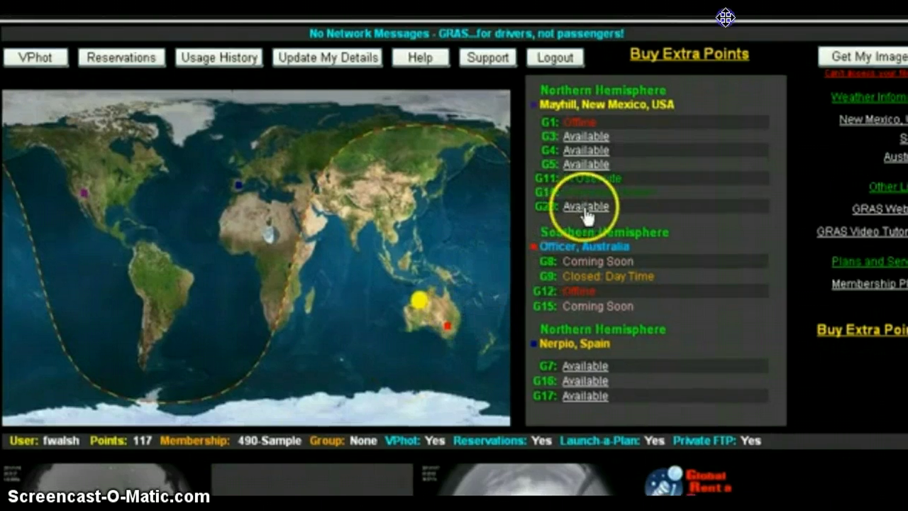
- Scroll down the GRAS site map to the Mayhill, New Mexico telescope listings
scroll(596, 195, "down", 1)
scroll(586, 183, "down", 2)
- Open the available G20 telescope and log in to its ACP server with the account credentials
left_click(586, 115)
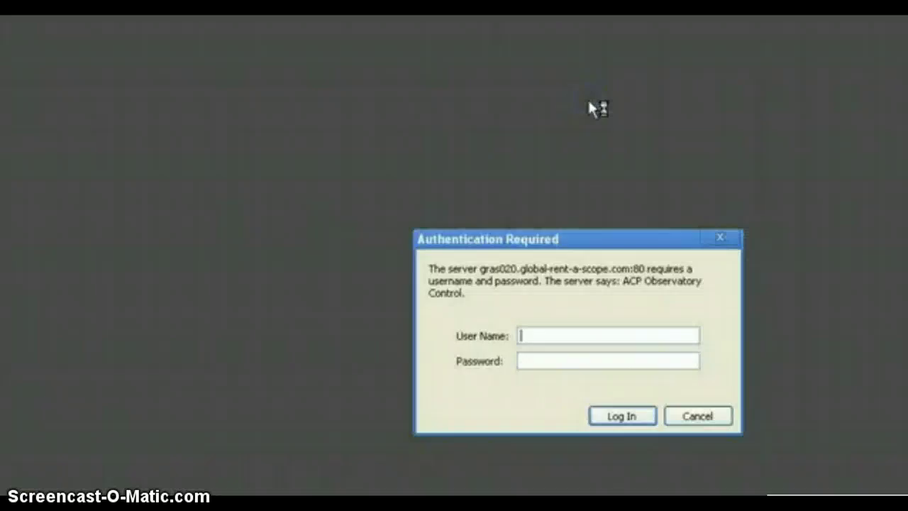
left_click_drag(582, 245, 579, 239)
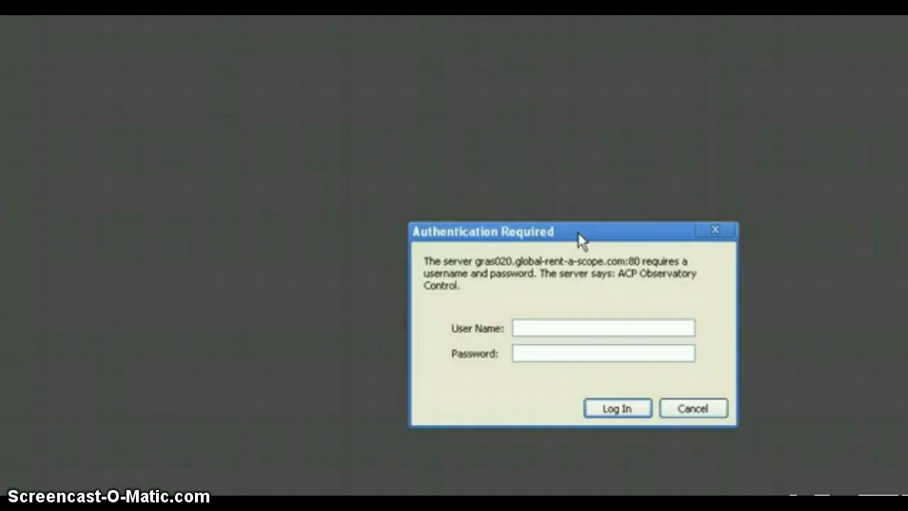
key("Tab")
type("********")
left_click(634, 229)
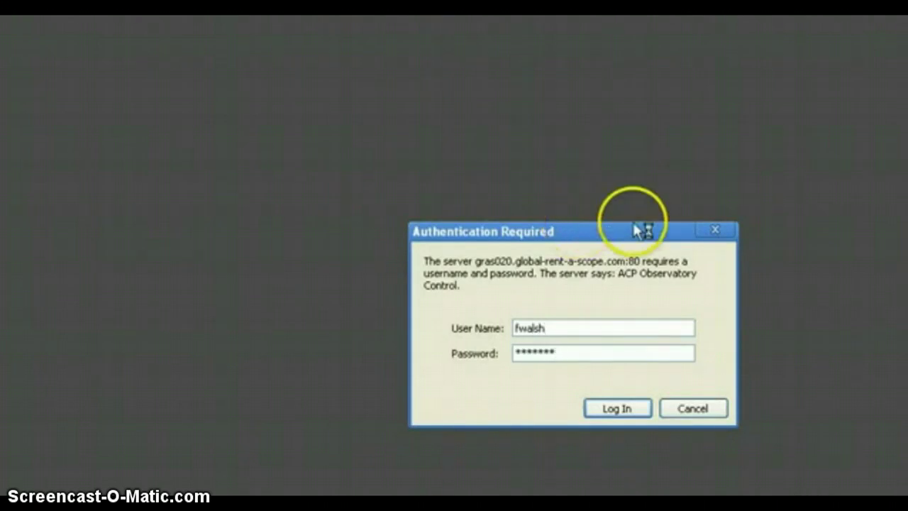
left_click(608, 392)
left_click(606, 411)
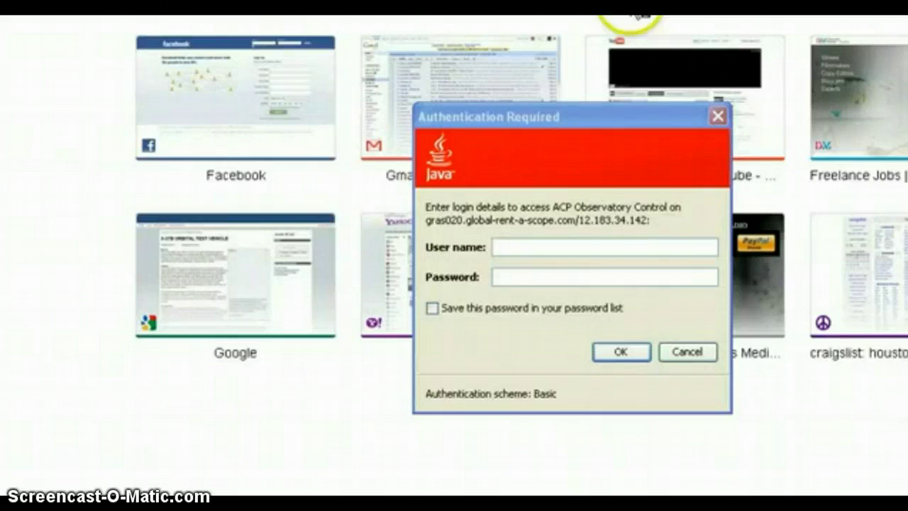
- Enter the account user name in the Java login and submit it
left_click(504, 246)
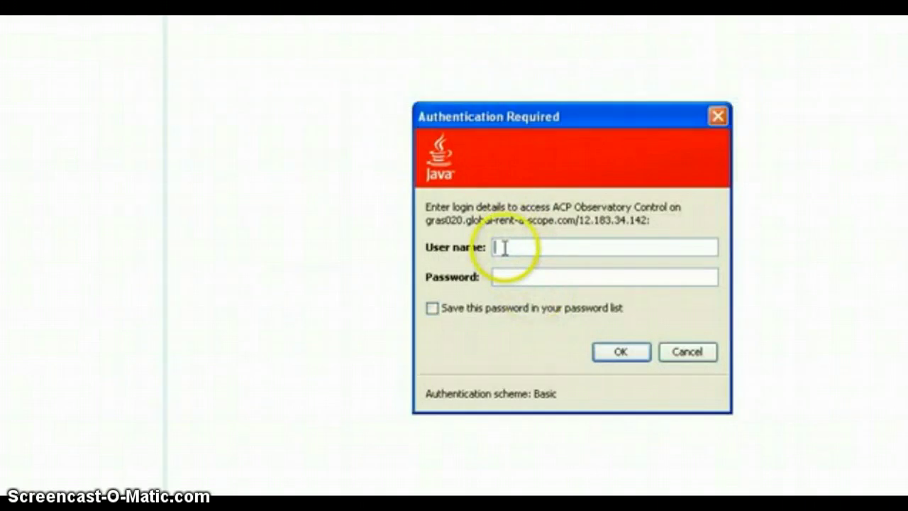
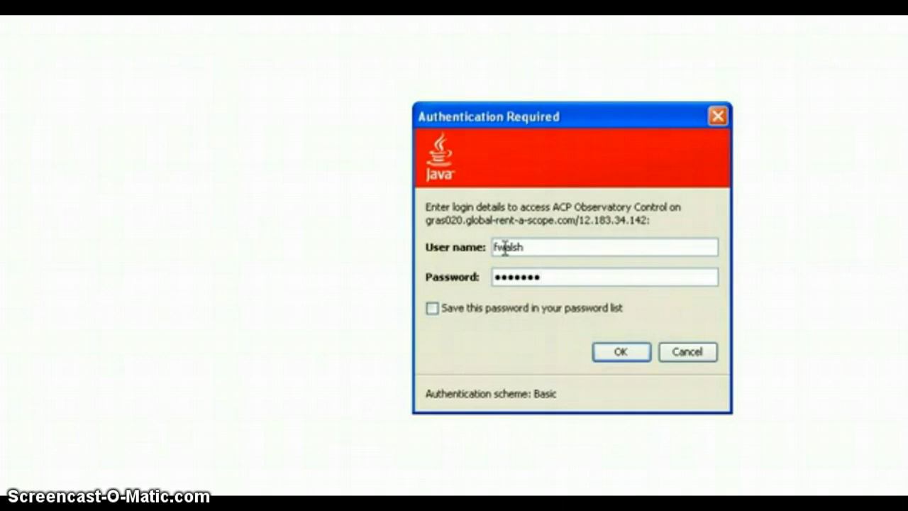
left_click(620, 352)
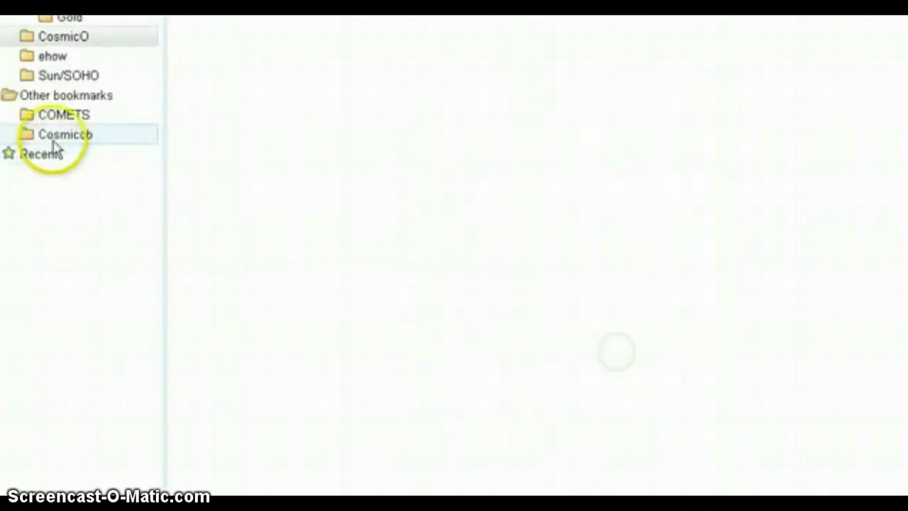
- Open the Minor Planet & Comet Ephemeris Service from the COMETS bookmarks, keeping object 2006 T1
left_click(53, 116)
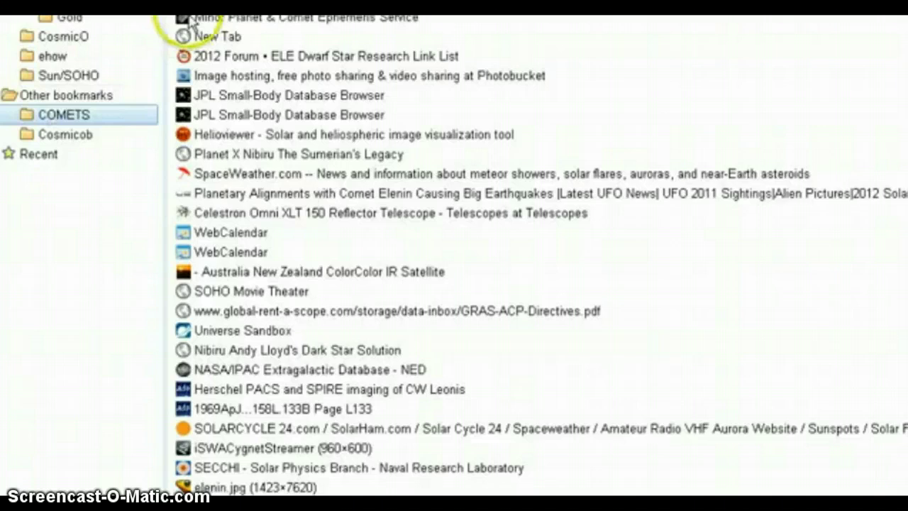
left_click(249, 20)
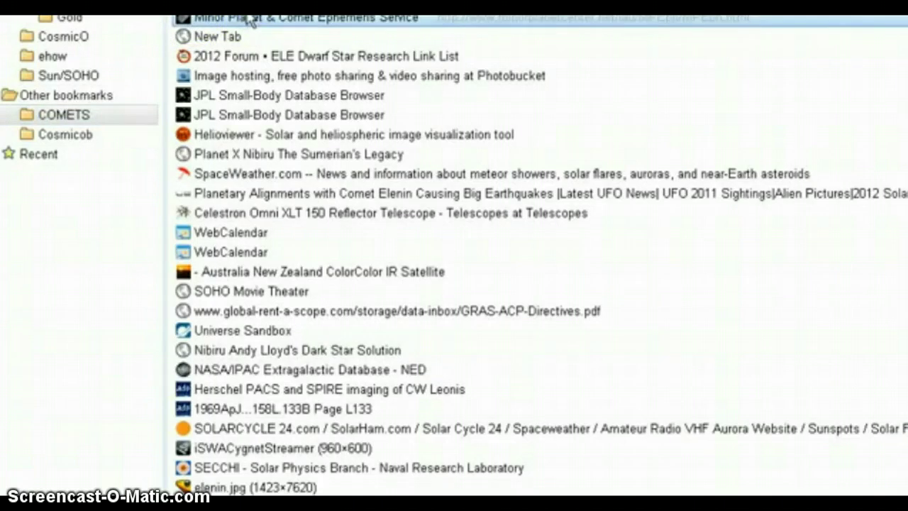
double_click(248, 20)
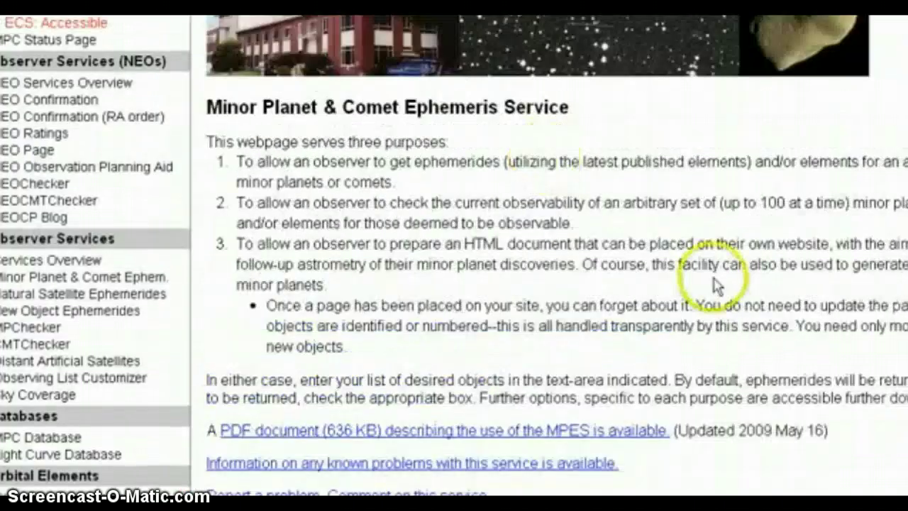
scroll(713, 277, "down", 5)
left_click(617, 348)
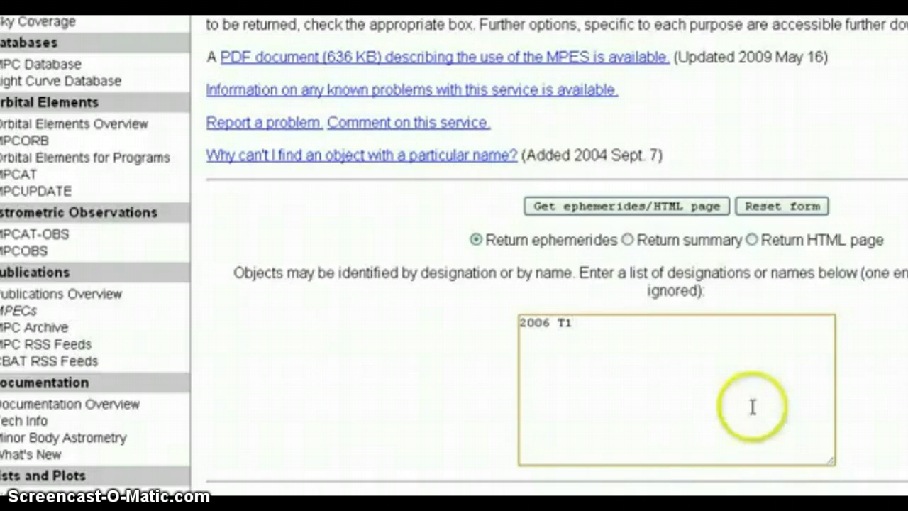
- Set observatory code H06 and MPC 1-line elements, then request ephemerides for 2006 T1
scroll(752, 404, "down", 4)
left_click(737, 432)
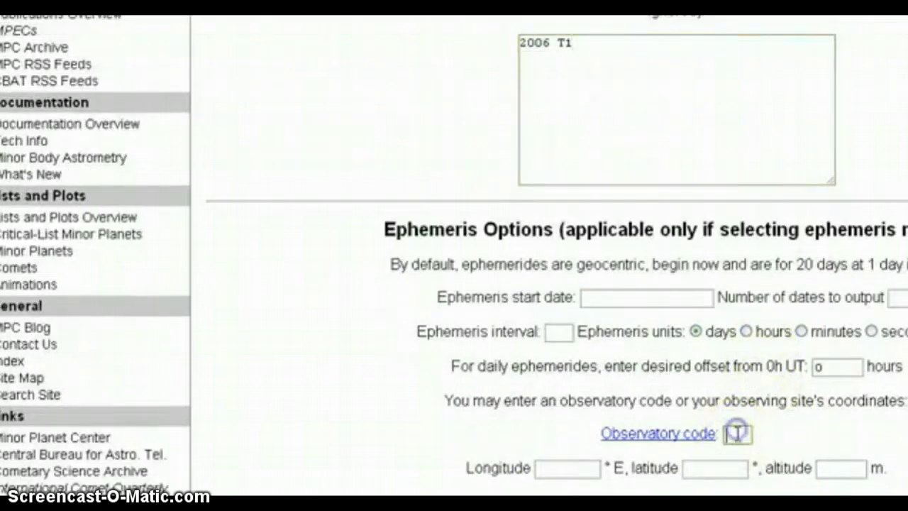
type("H")
left_click(734, 454)
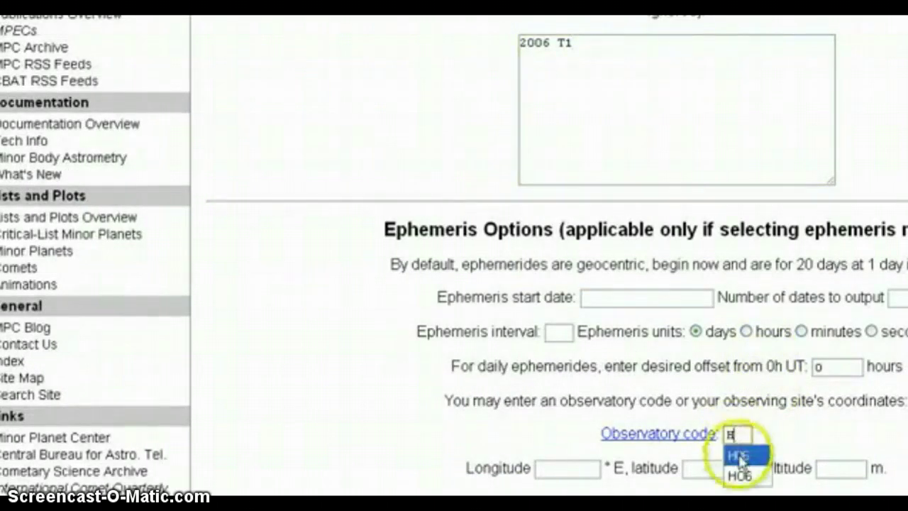
scroll(784, 415, "down", 7)
left_click(782, 412)
left_click(531, 458)
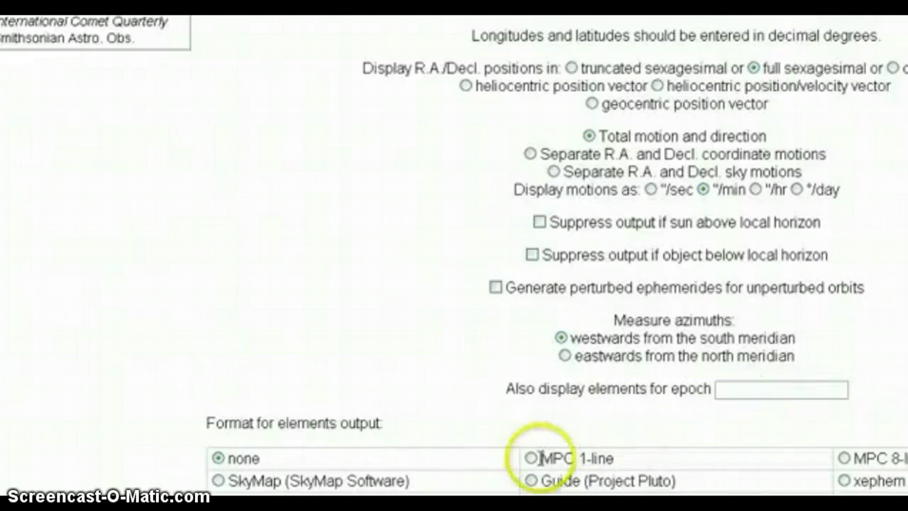
scroll(534, 464, "down", 6)
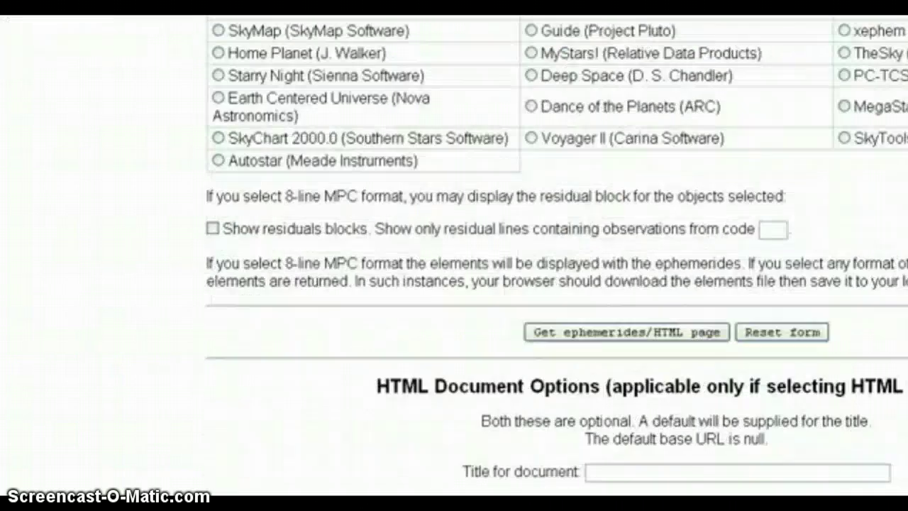
left_click(635, 344)
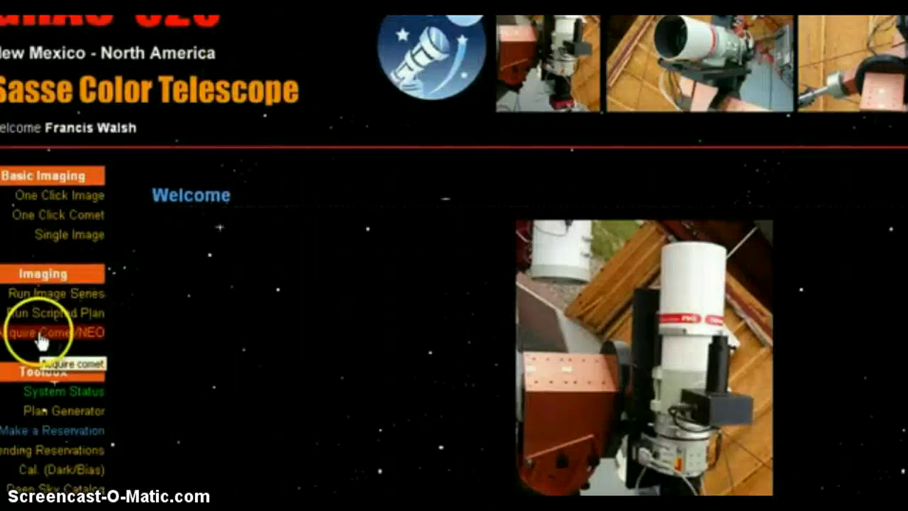
- In the Comet/NEO form, enable the first exposure row with count 3 and duration 300
left_click(41, 334)
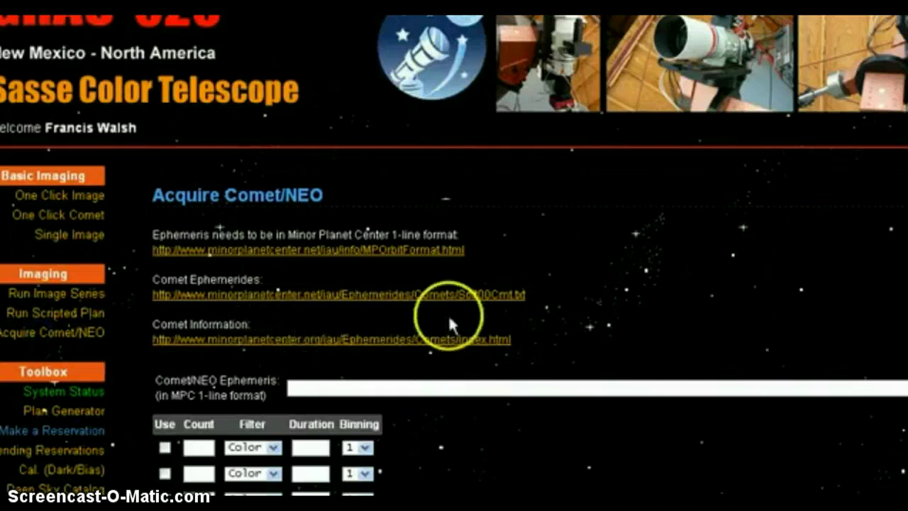
left_click(165, 448)
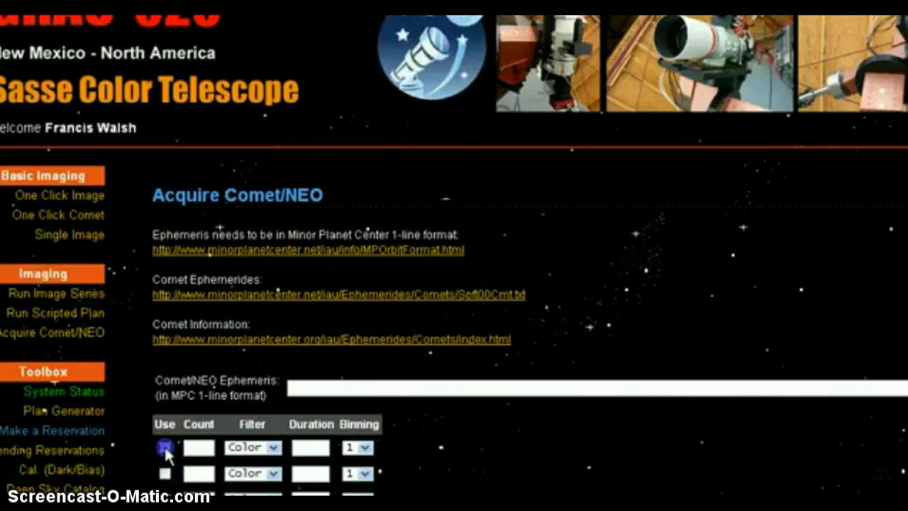
left_click(205, 448)
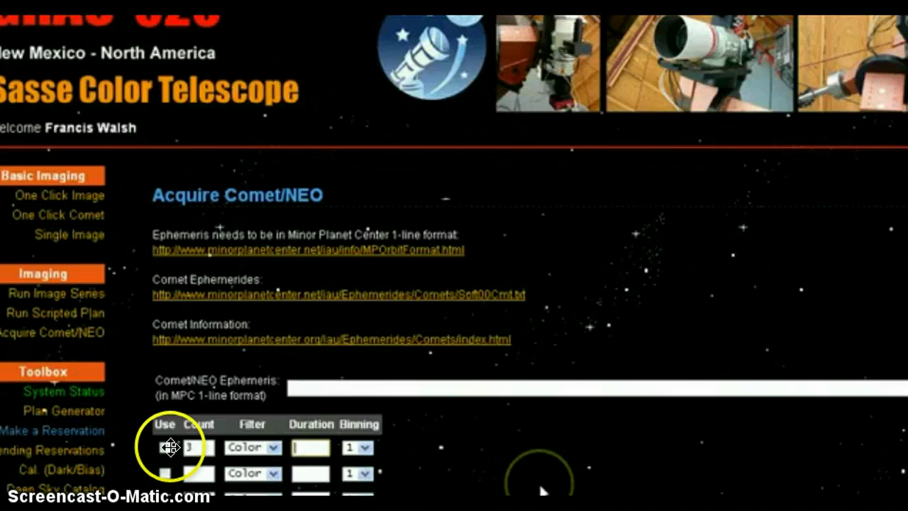
key("BackSpace")
type("3")
key("Tab")
key("Tab")
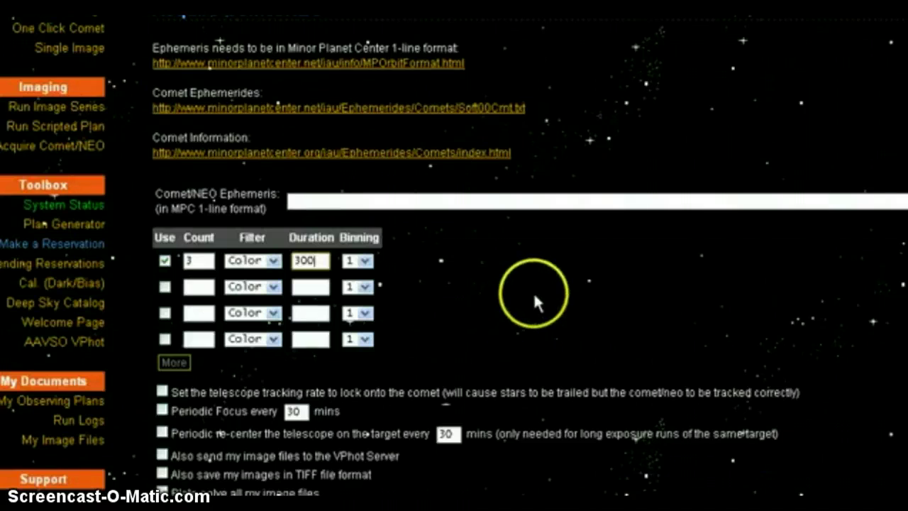
scroll(534, 292, "down", 3)
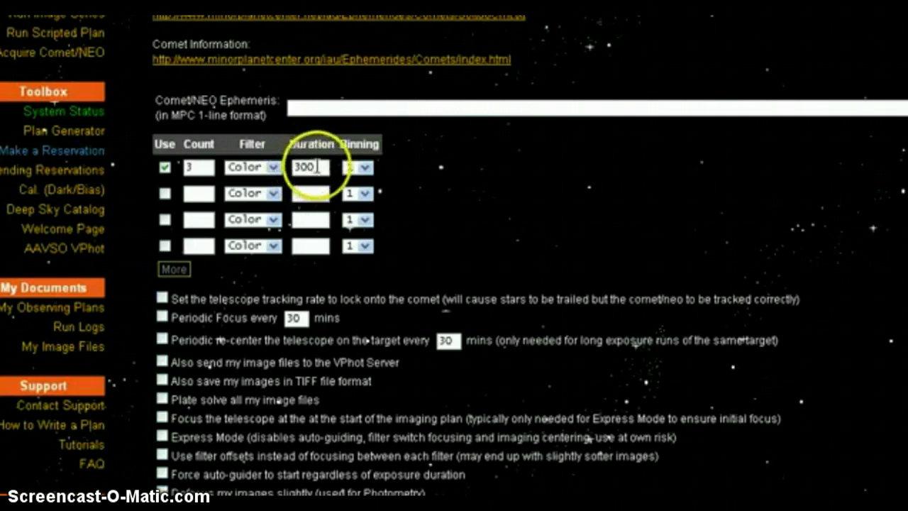
double_click(305, 167)
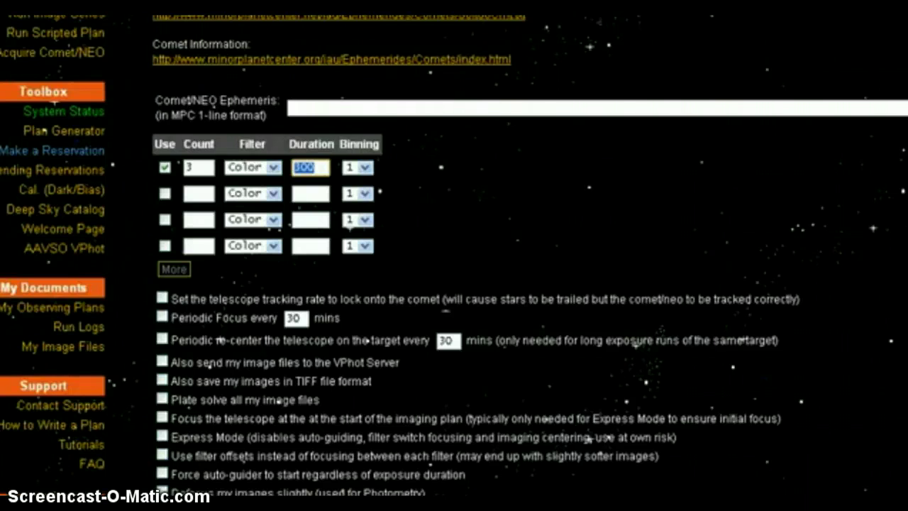
- Copy the comet's MPC one-line elements, set binning 2, and paste the elements into the form
key("ctrl+Tab")
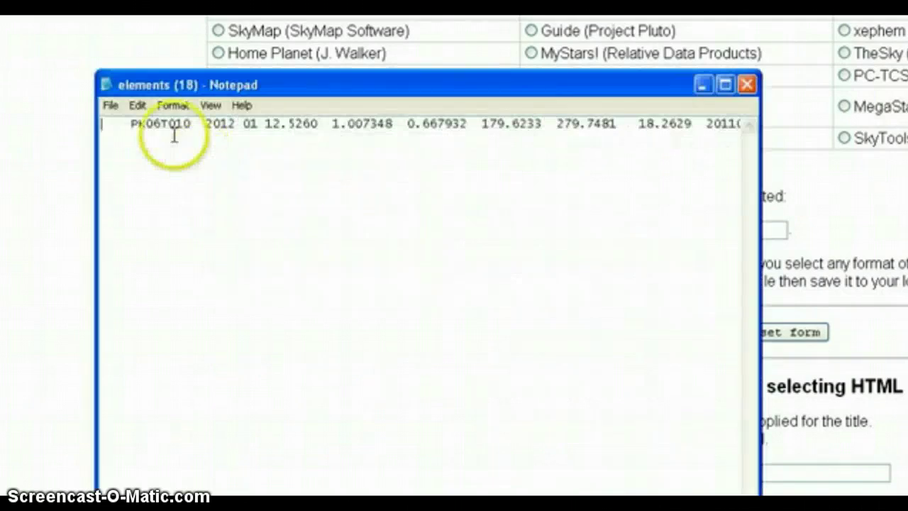
left_click_drag(130, 123, 750, 127)
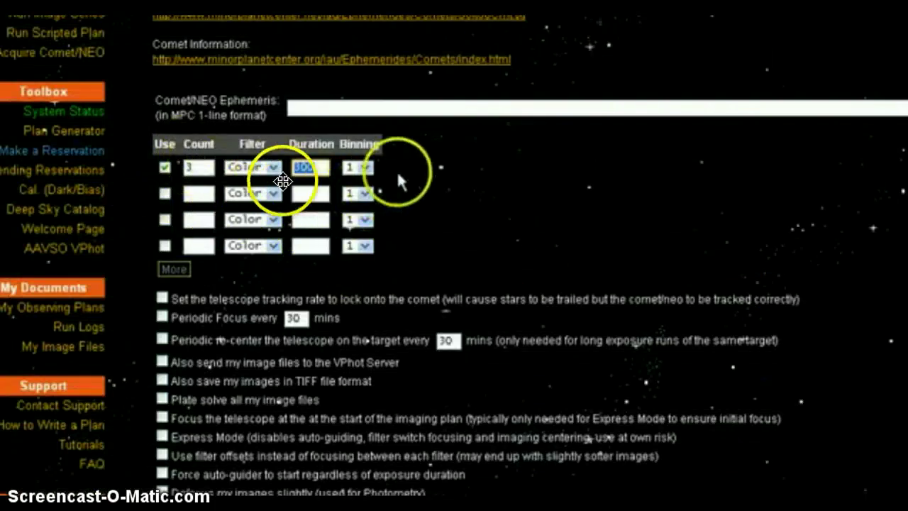
left_click(364, 167)
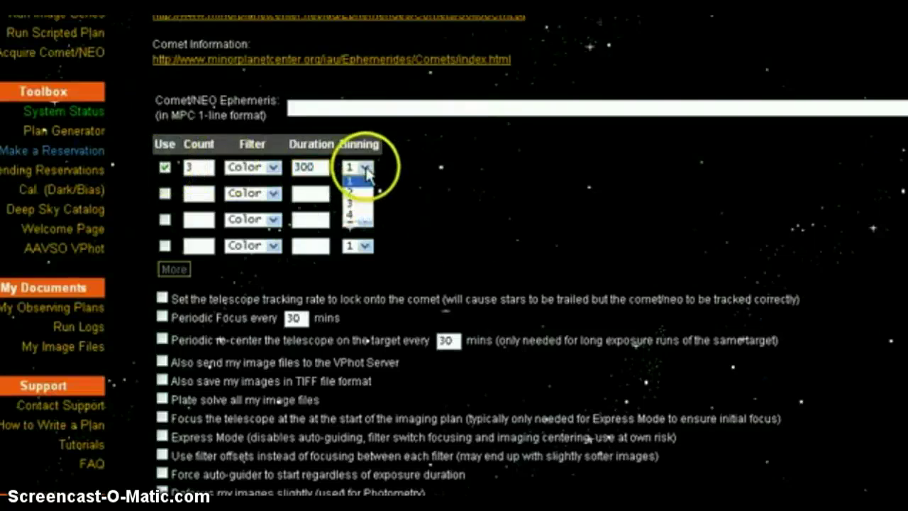
left_click(351, 194)
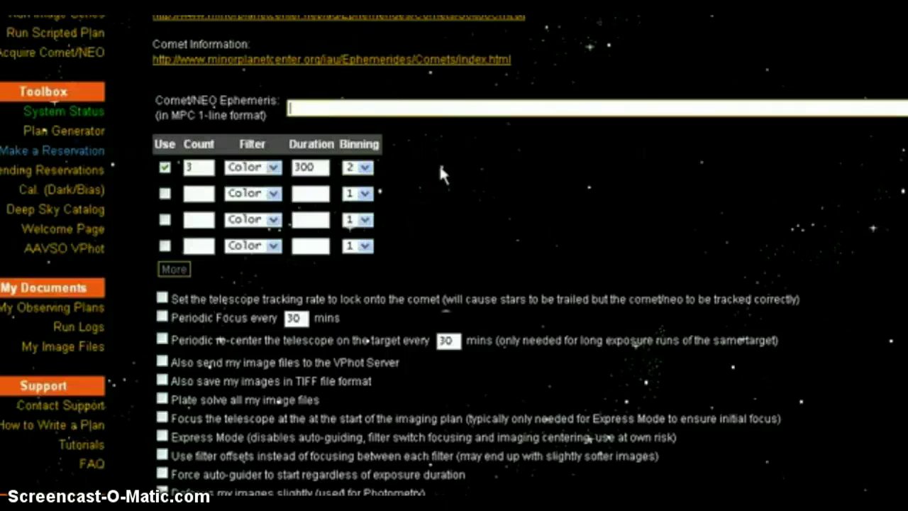
key("ctrl+v")
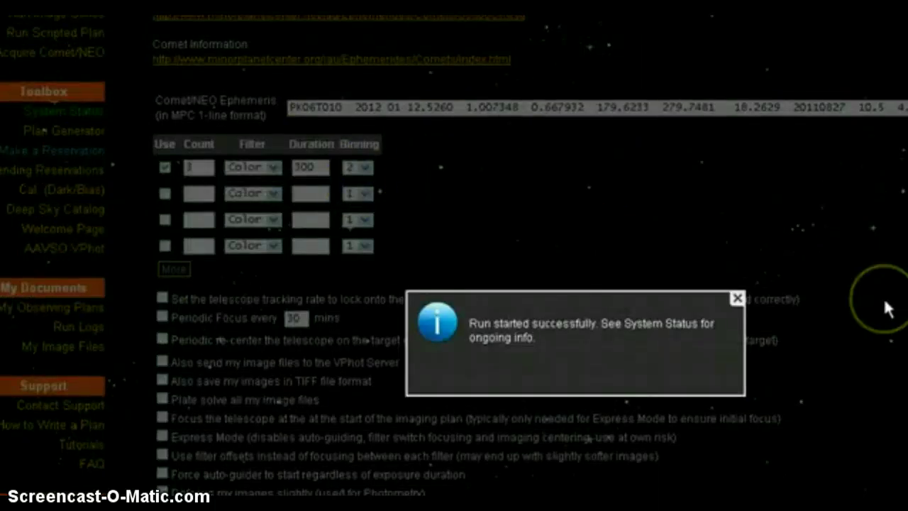
- Dismiss the run-started message and view System Status down to the running script output
left_click(738, 298)
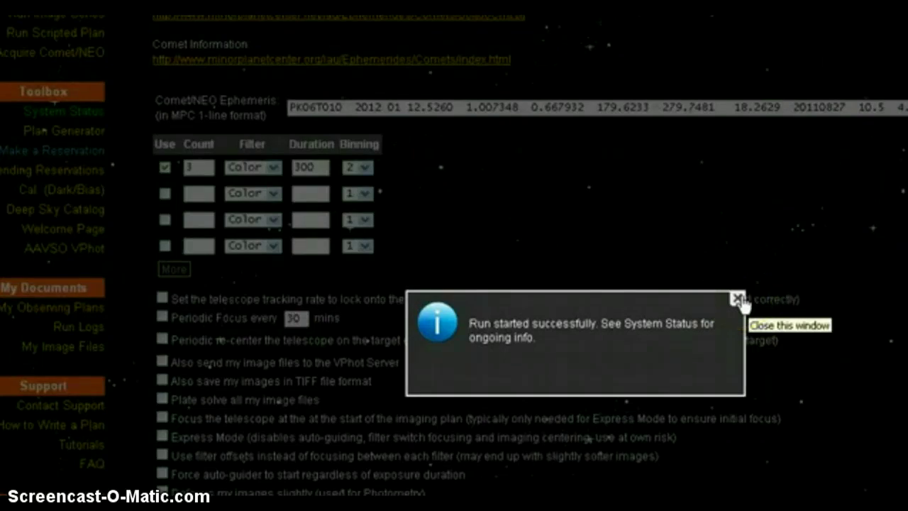
left_click(79, 125)
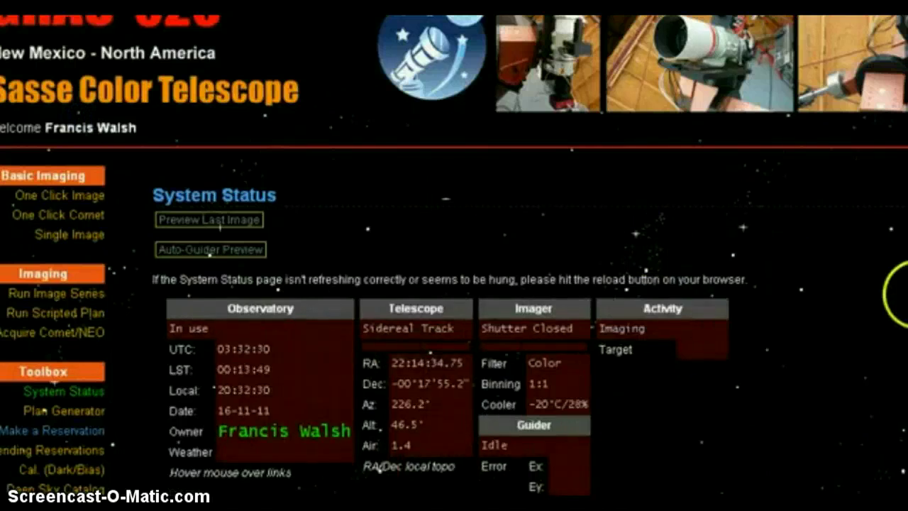
scroll(898, 298, "down", 5)
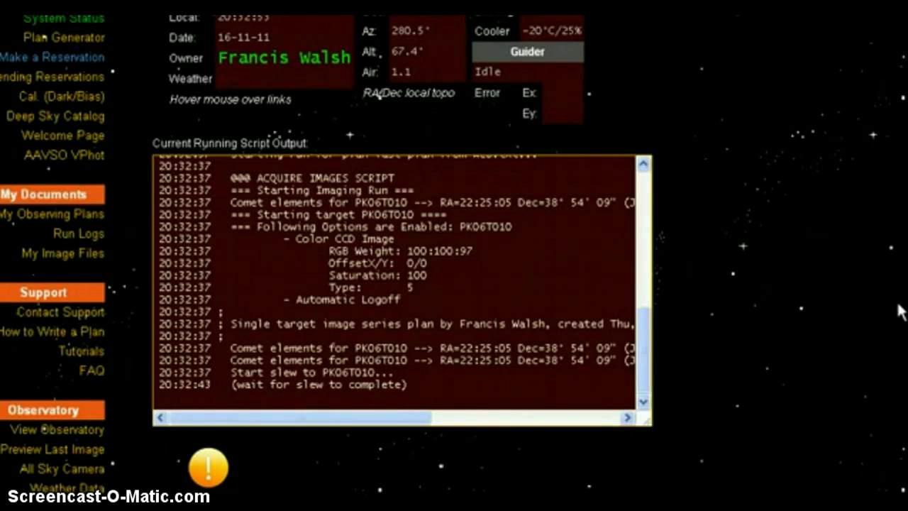
scroll(901, 146, "down", 3)
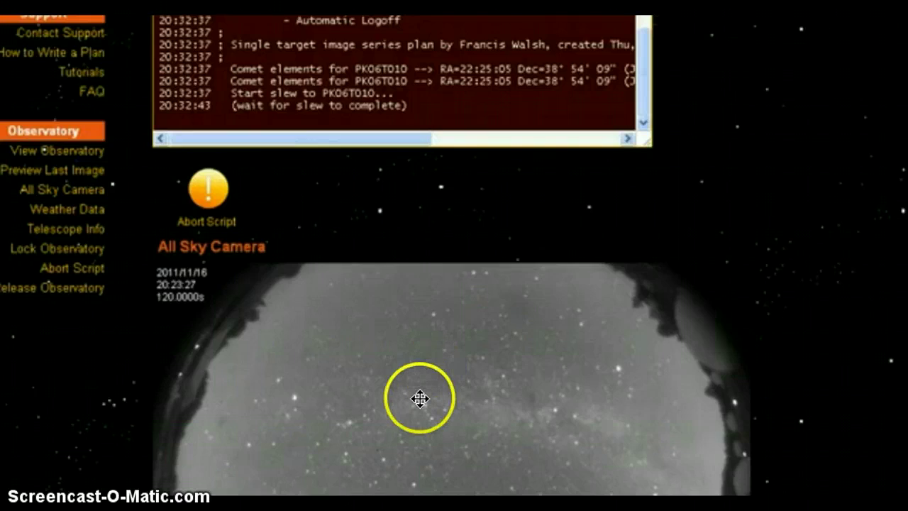
scroll(419, 400, "down", 1)
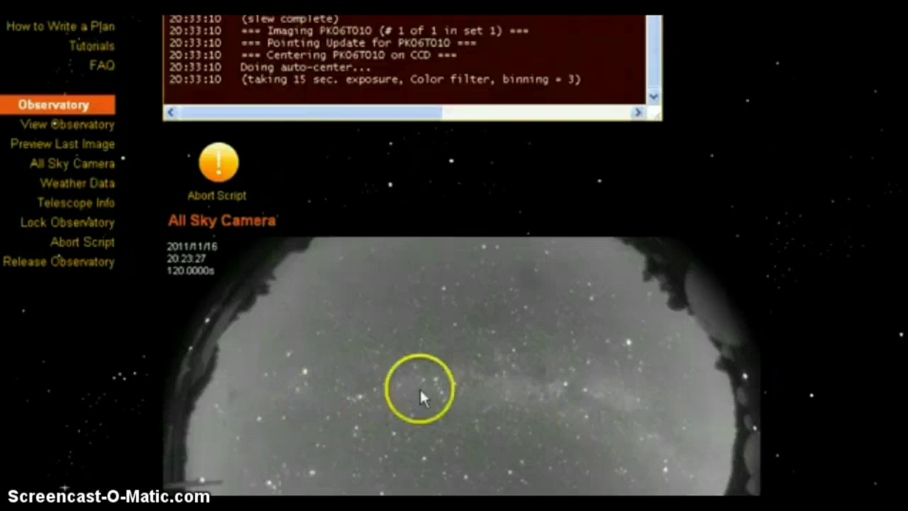
scroll(388, 78, "up", 5)
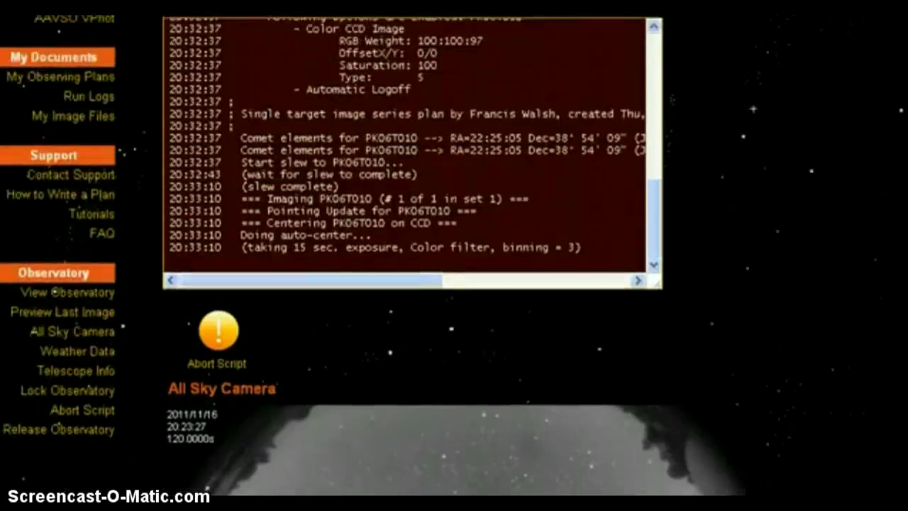
scroll(389, 80, "up", 2)
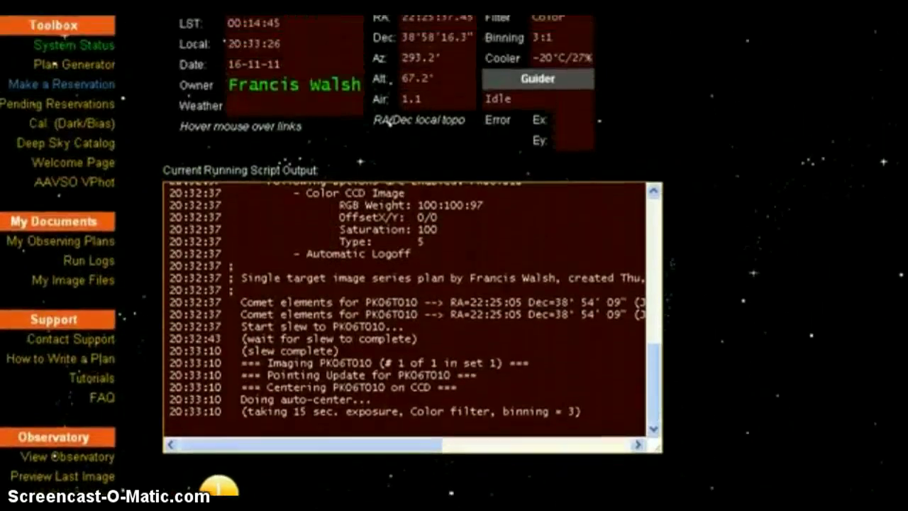
- Scroll up on the iTelescope.net News & Updates page
scroll(388, 159, "up", 1)
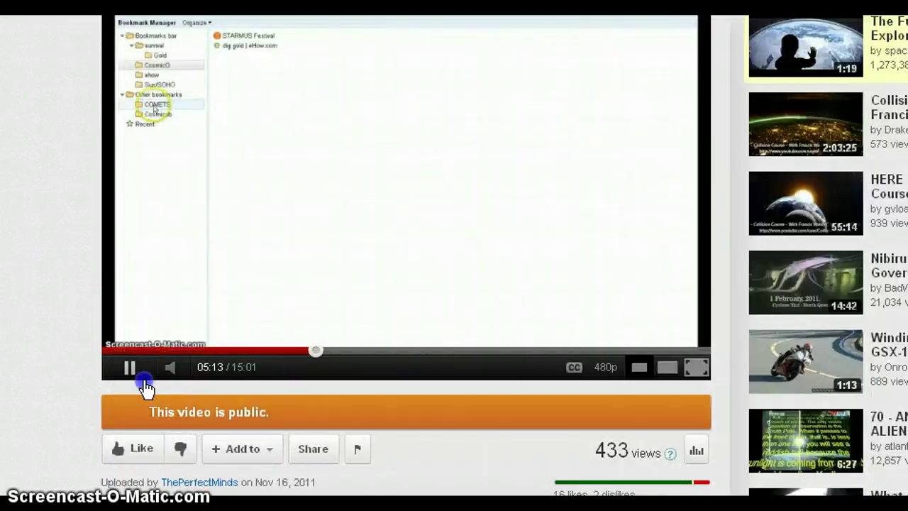
- Pause the iTelescope promotional video and scroll up to the world map and telescope statuses
left_click(131, 369)
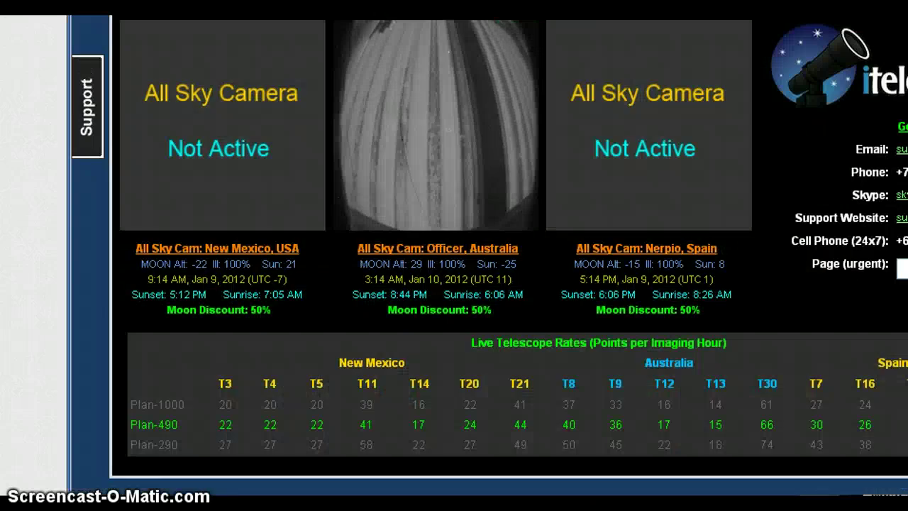
scroll(508, 256, "up", 5)
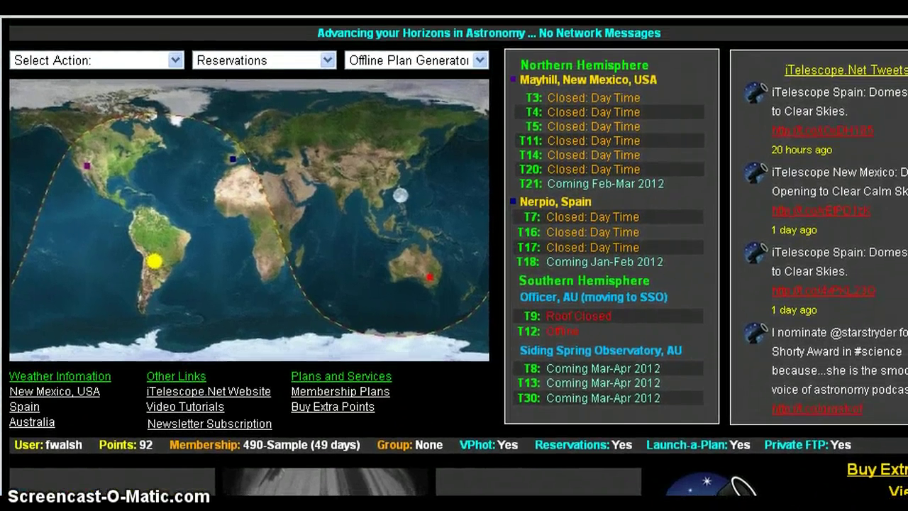
- From the Select Action menu, choose Get My Images via FTP, then the web option
left_click(176, 61)
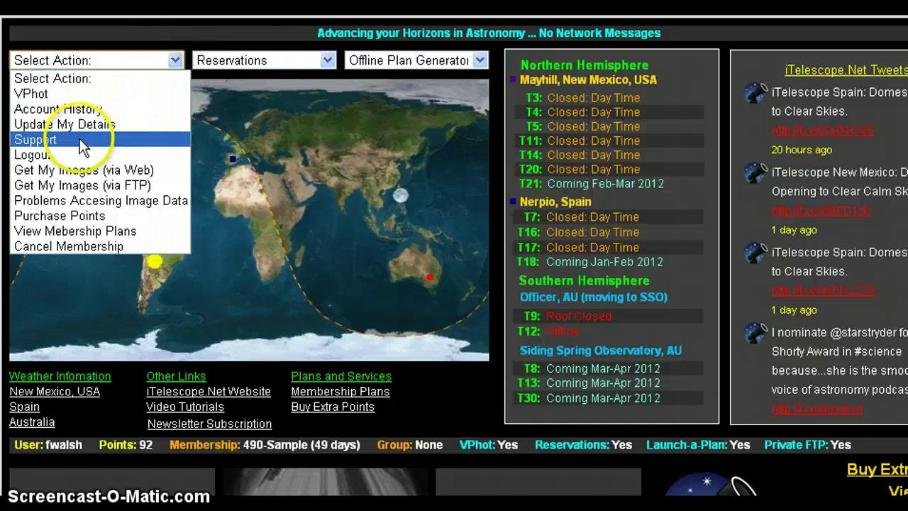
left_click(71, 186)
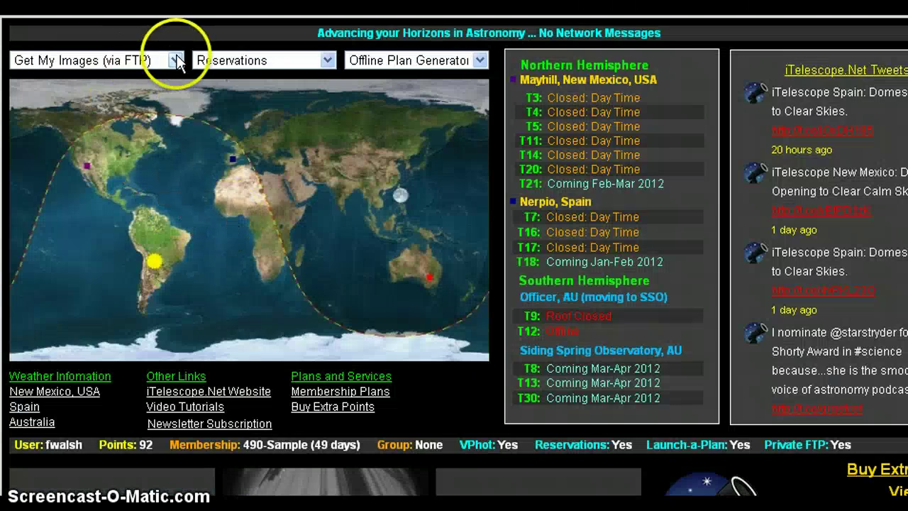
left_click(175, 60)
left_click(149, 170)
- Open the GRAS009 folder to see its 0045P and CK10X010 subfolders, then return to the root
left_click(239, 279)
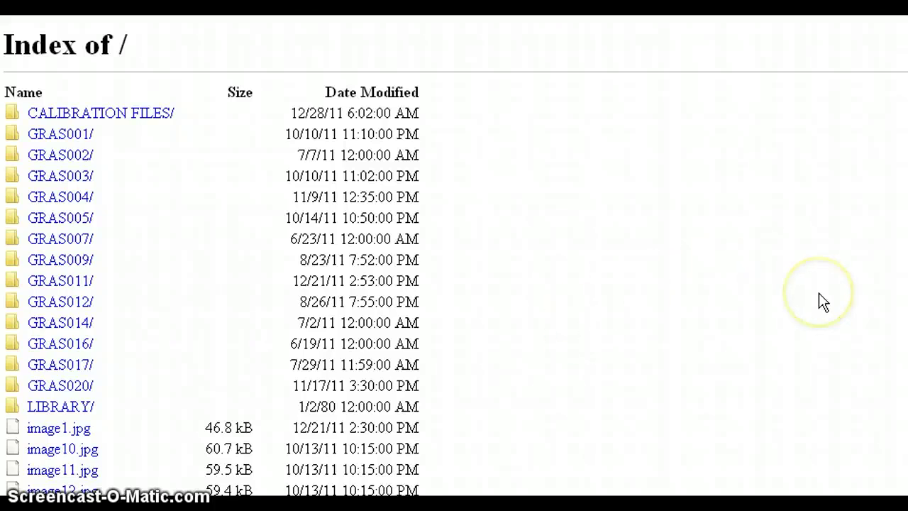
left_click(64, 259)
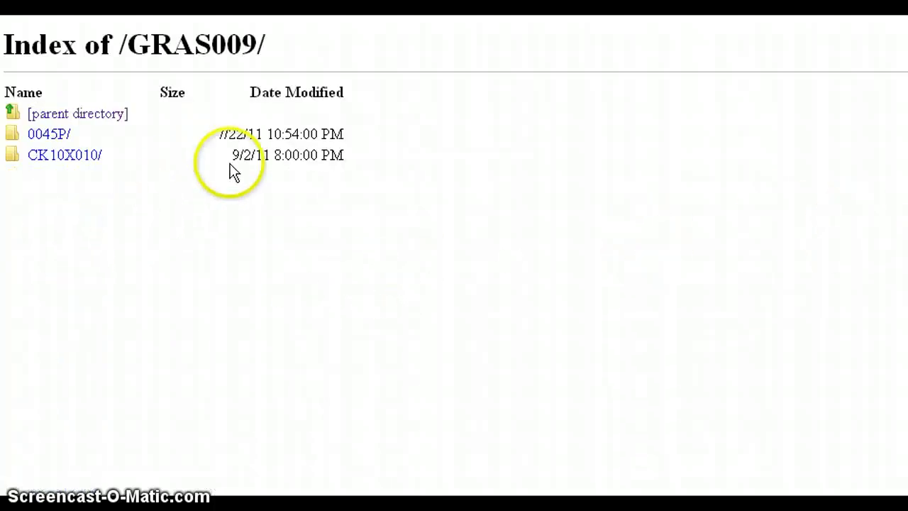
key("alt+Left")
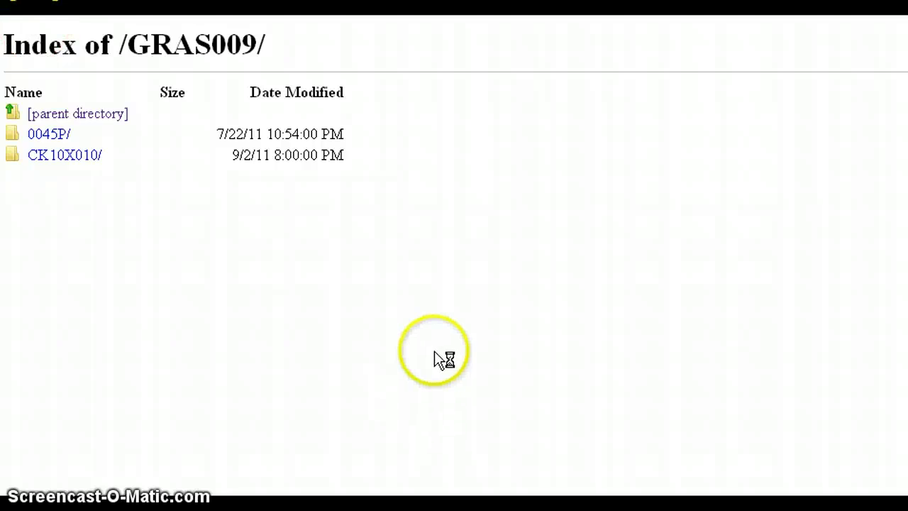